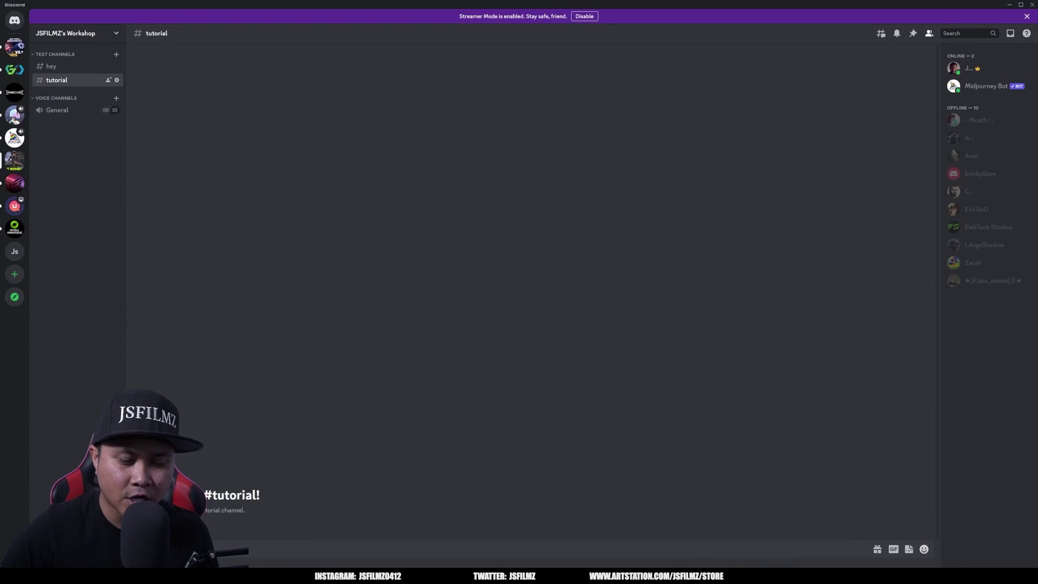
type("/imagine")
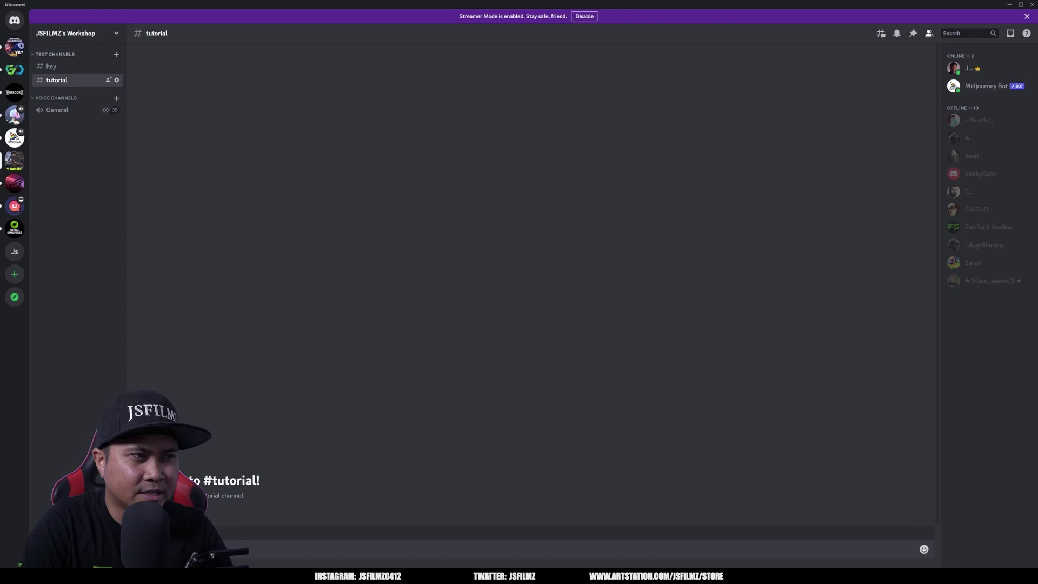
type("c photo of a")
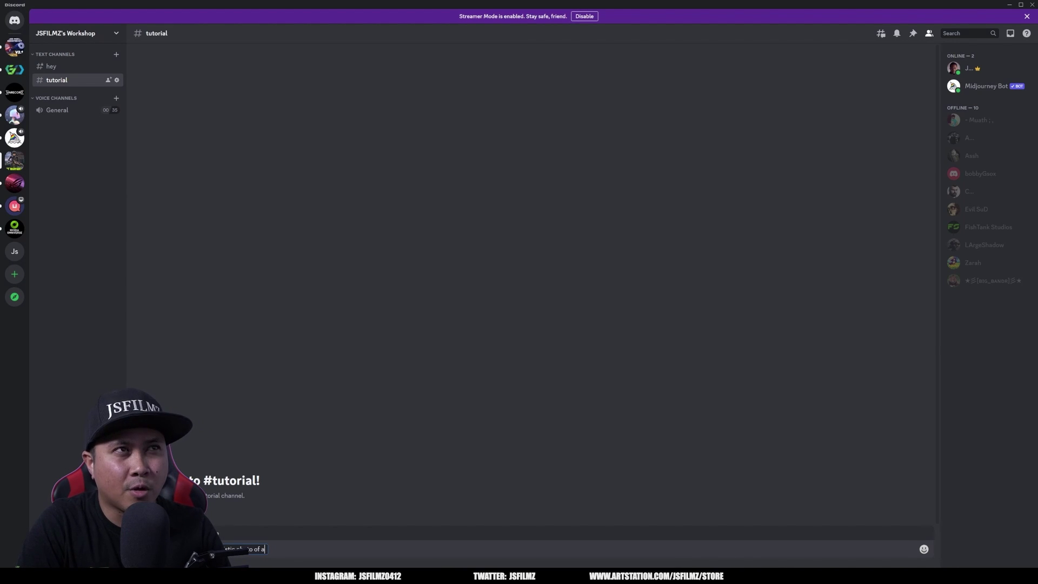
type(" go")
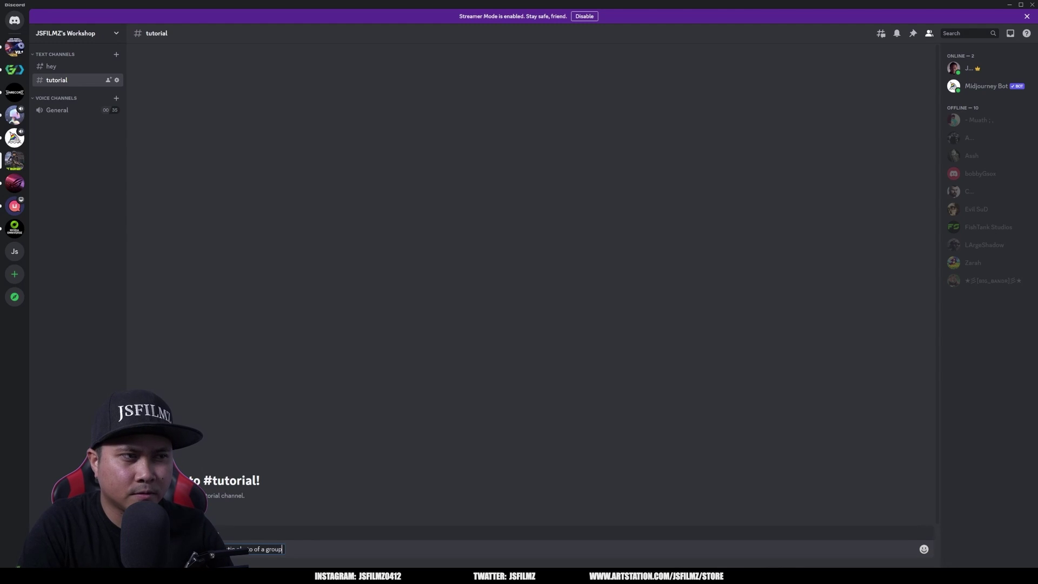
type(" of diverse friends, ")
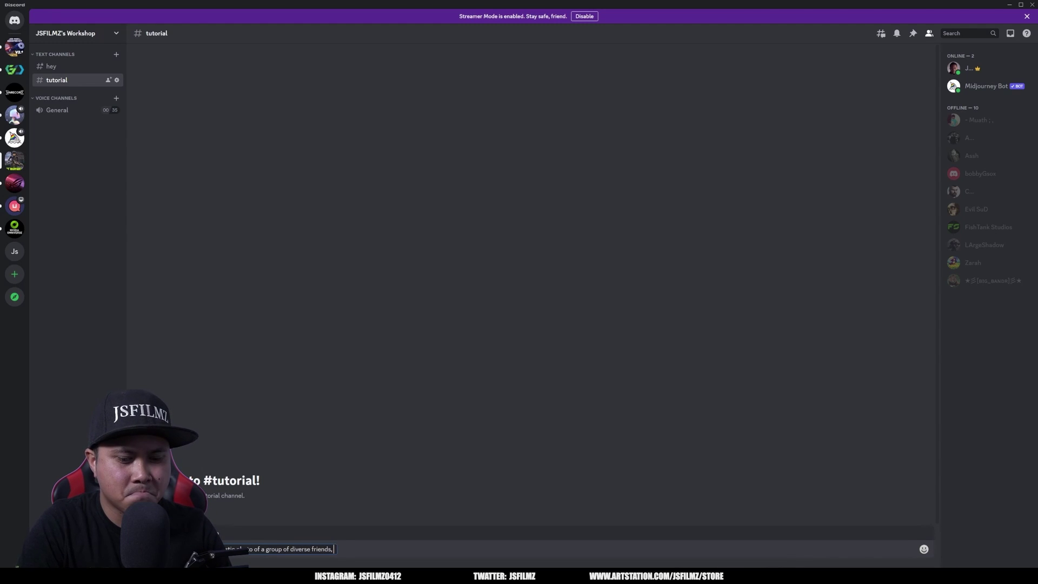
type("cinematic lighting")
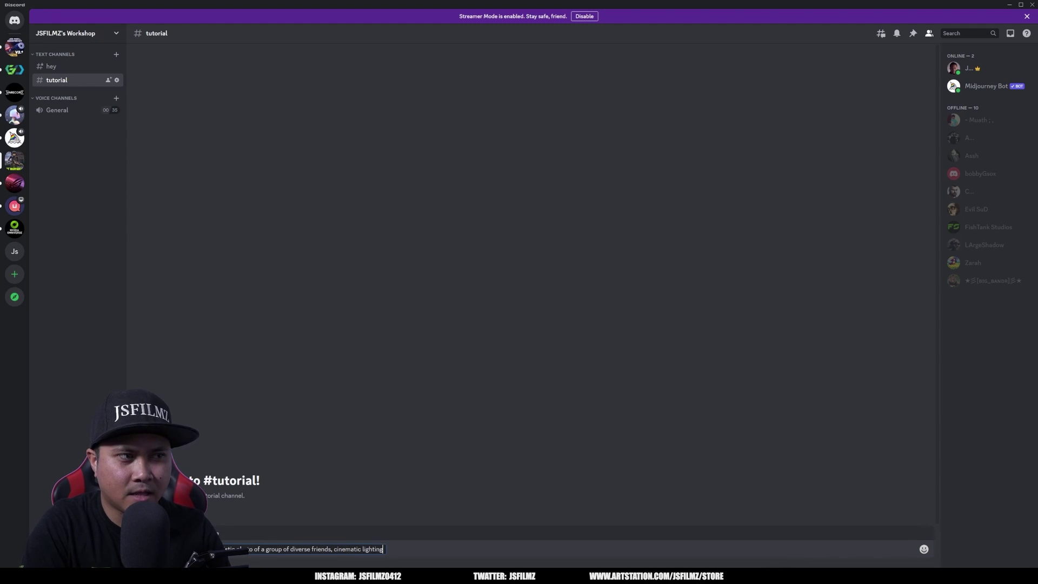
- Review the four images, then save the U1 upscaled friends photo to the Desktop
left_click(227, 422)
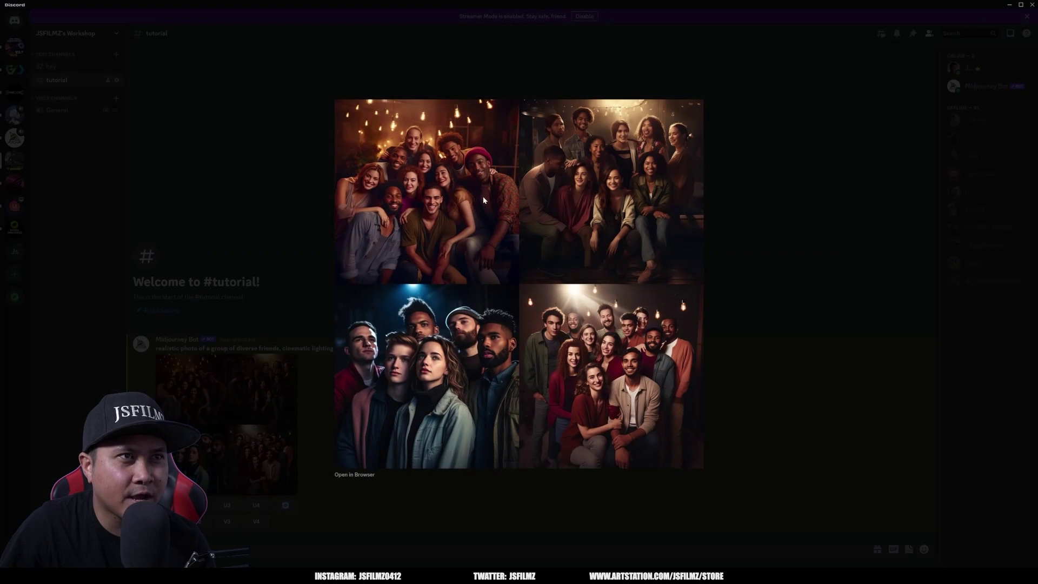
key("Escape")
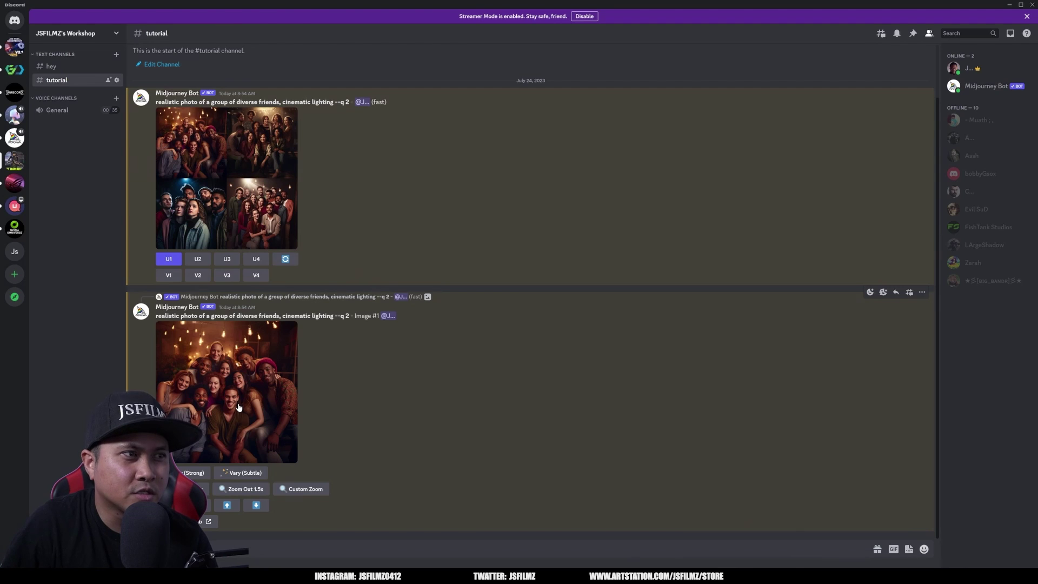
left_click(239, 407)
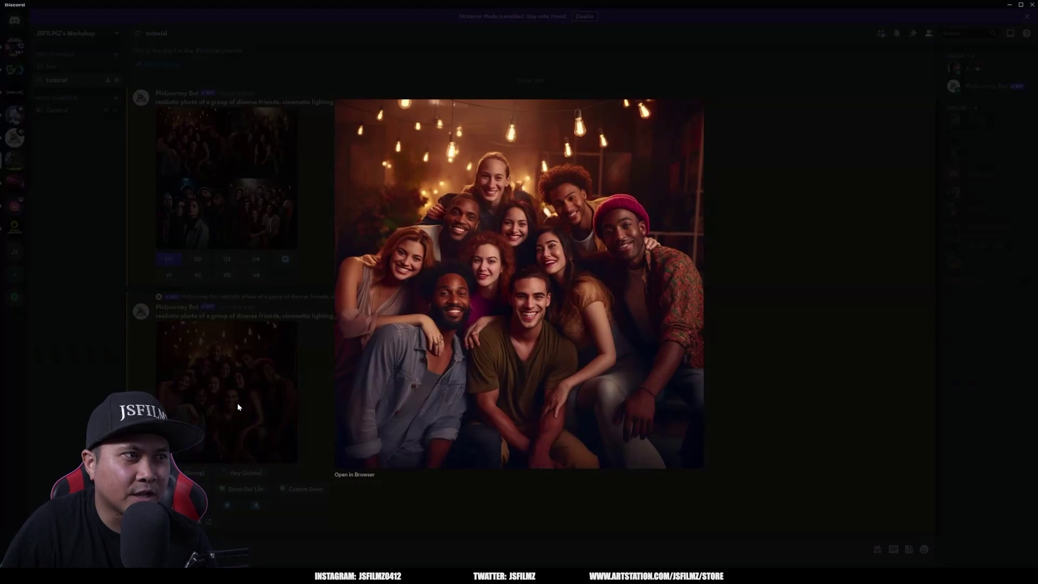
right_click(522, 244)
left_click(545, 268)
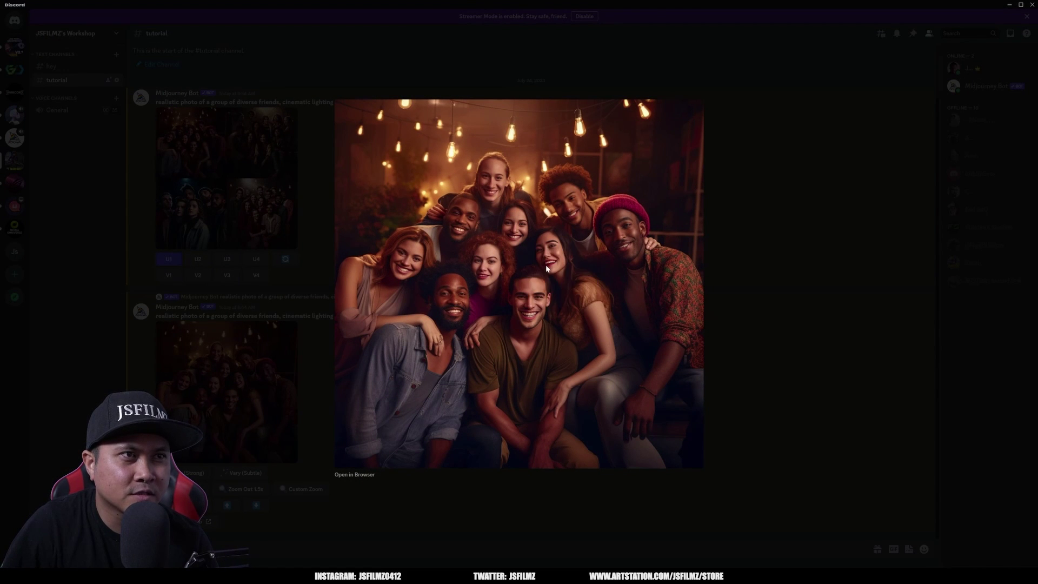
left_click(36, 108)
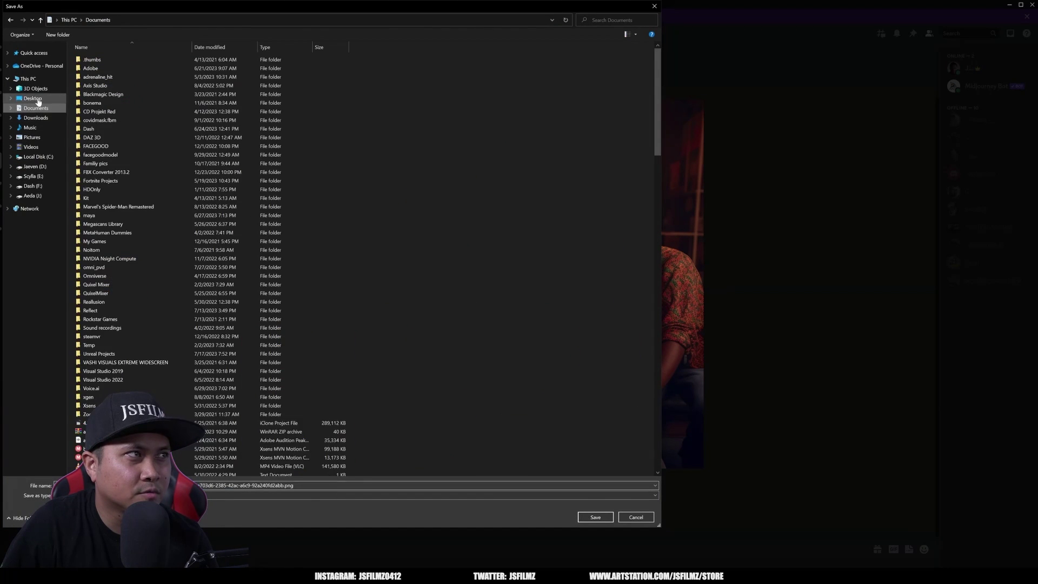
left_click(595, 516)
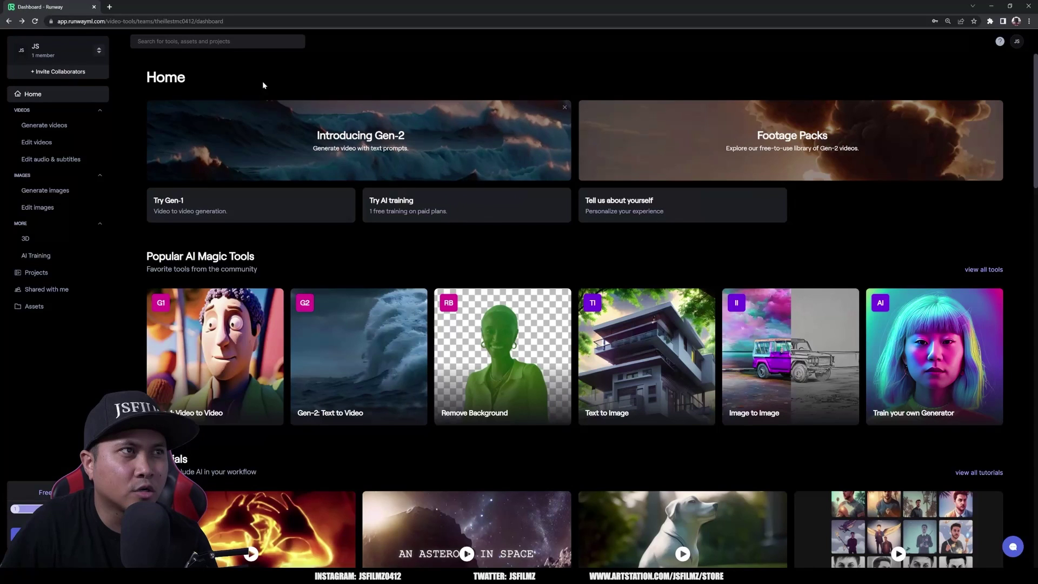
- In Gen-2: Text to Video, upload the friends photo as the image prompt and generate a 4-second clip
left_click(364, 166)
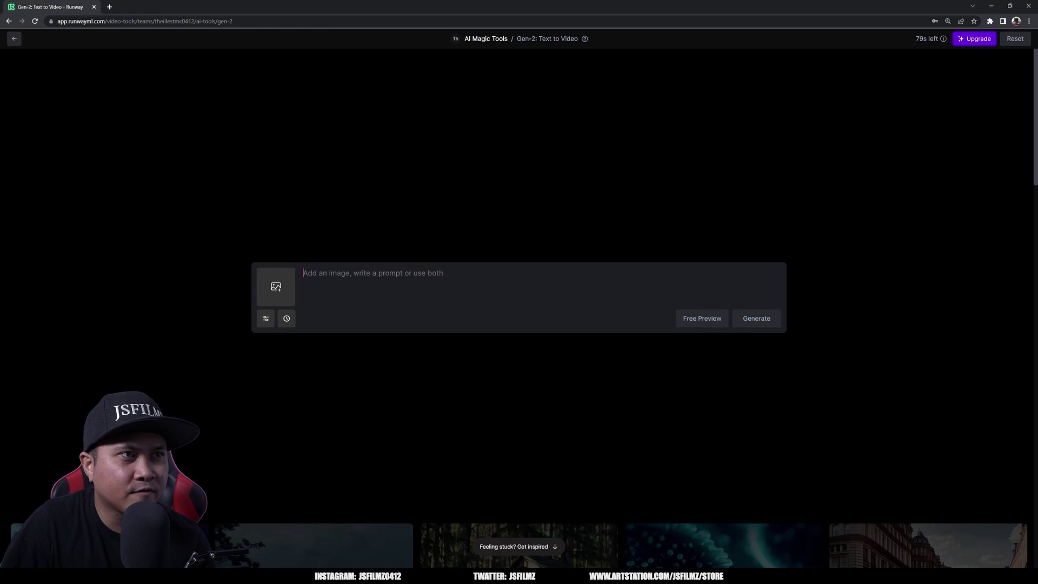
left_click(275, 290)
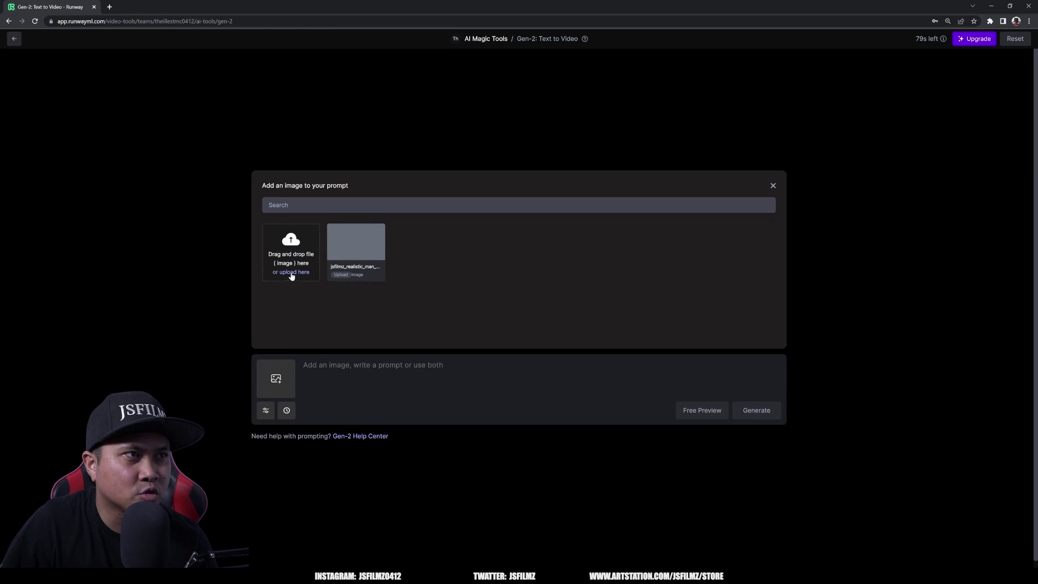
left_click(291, 277)
double_click(109, 252)
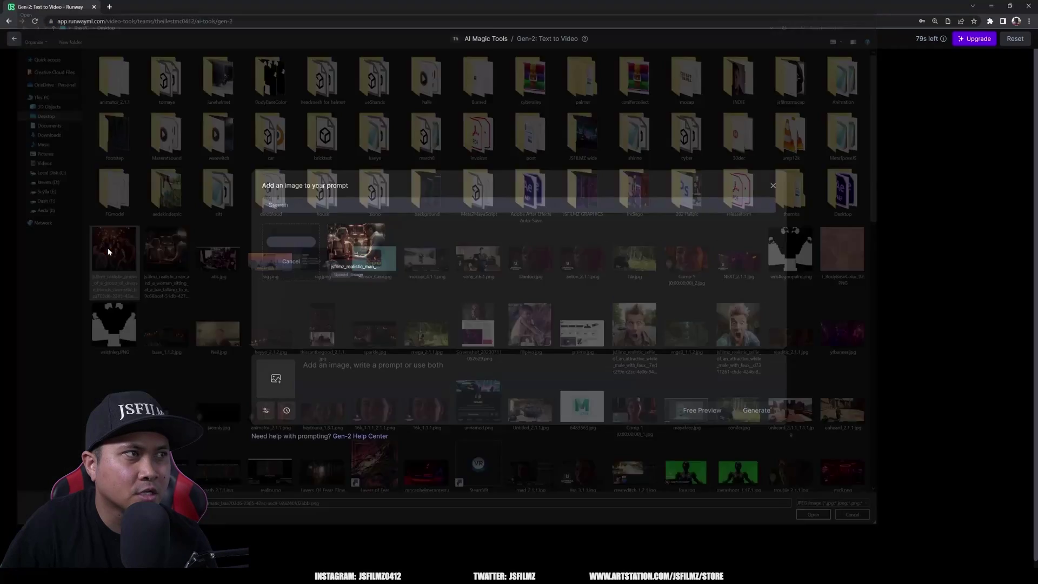
left_click(353, 257)
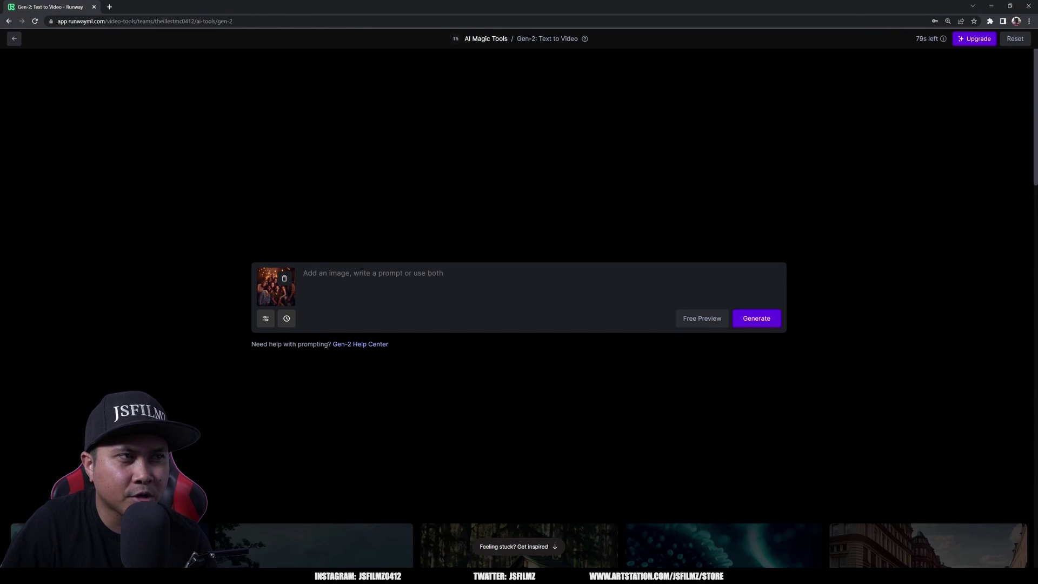
left_click(741, 322)
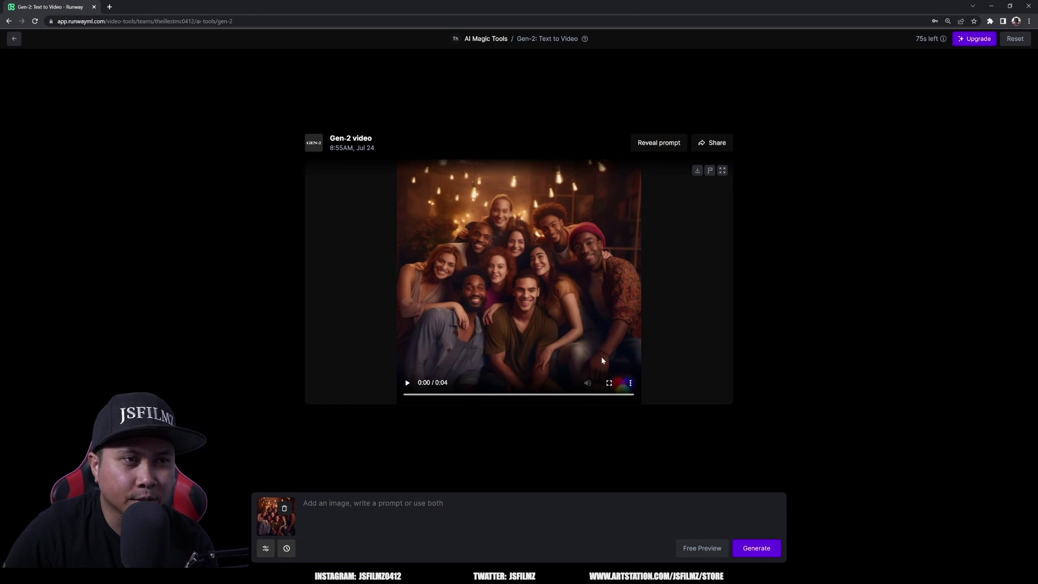
left_click(609, 383)
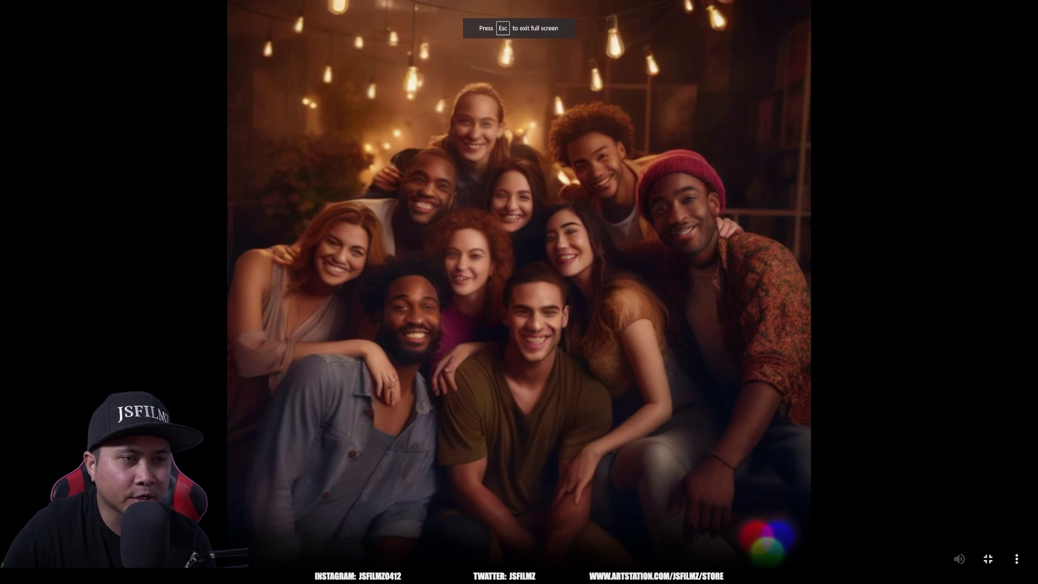